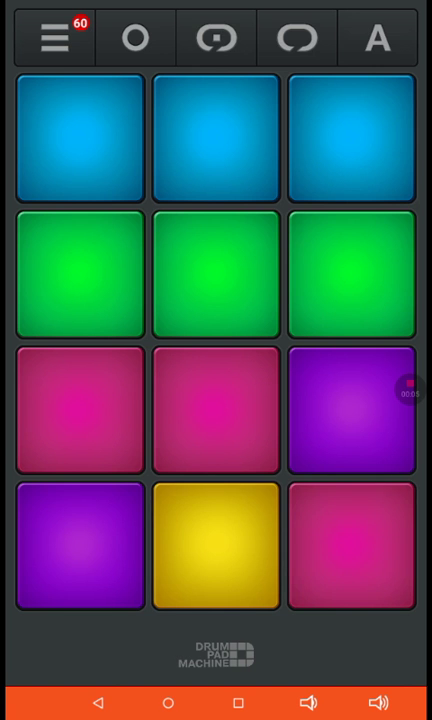
Step: Switch the pad grid from bank A to bank B using the top-right toggle
{"action": "left_click", "coordinate": [377, 38]}
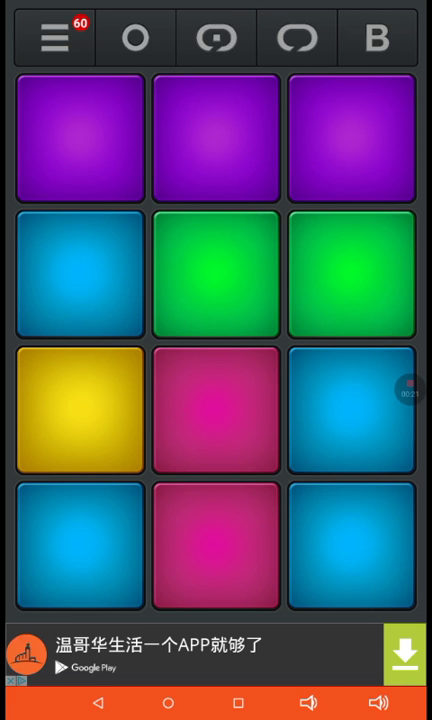
Step: Open Records from the main menu to list the three saved recordings
{"action": "left_click", "coordinate": [54, 38]}
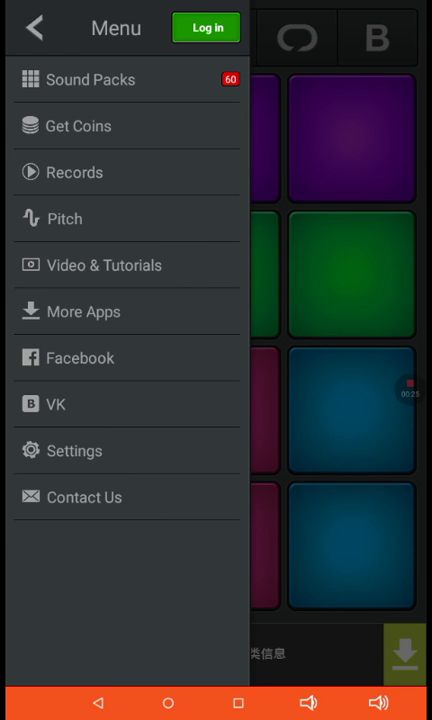
{"action": "left_click", "coordinate": [74, 172]}
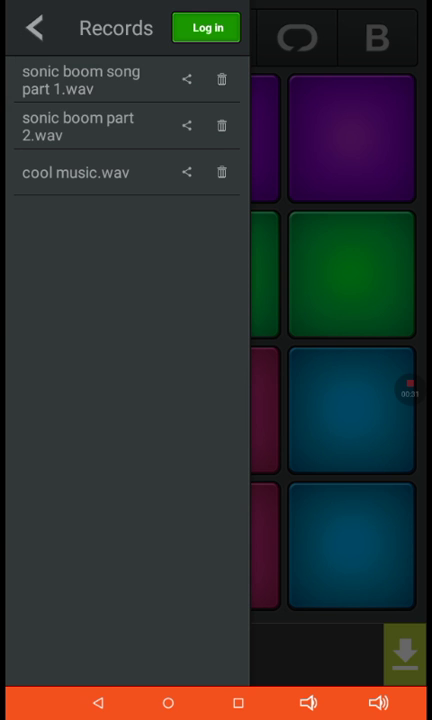
Step: Play 'sonic boom song part 1.wav' with volume raised, then close the player
{"action": "left_click", "coordinate": [81, 80]}
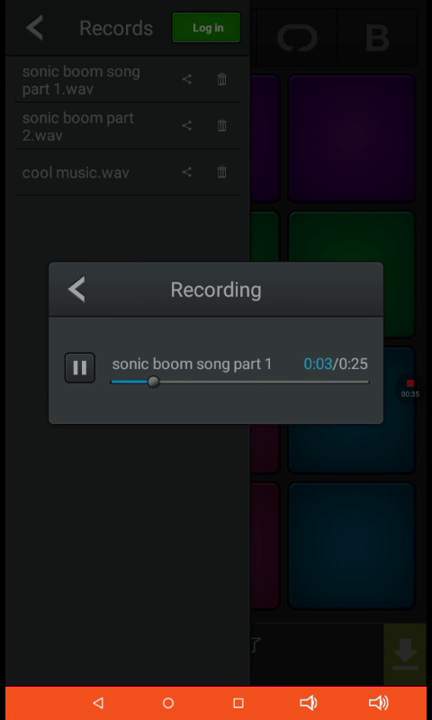
{"action": "key", "text": "XF86AudioRaiseVolume"}
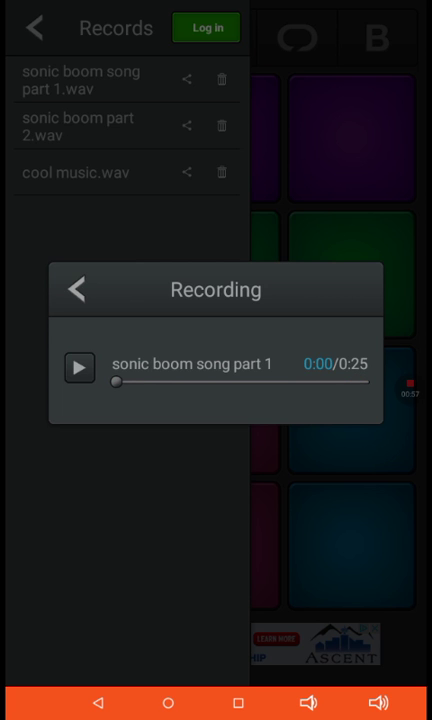
{"action": "key", "text": "Escape"}
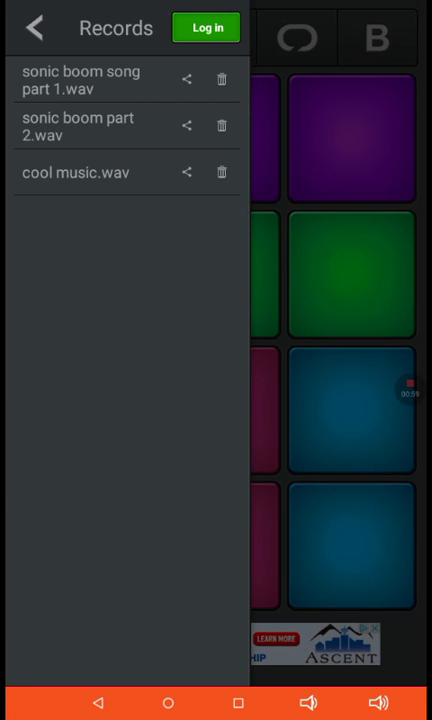
Step: Play 'sonic boom part 2.wav', close its player, then start 'cool music.wav'
{"action": "left_click", "coordinate": [78, 126]}
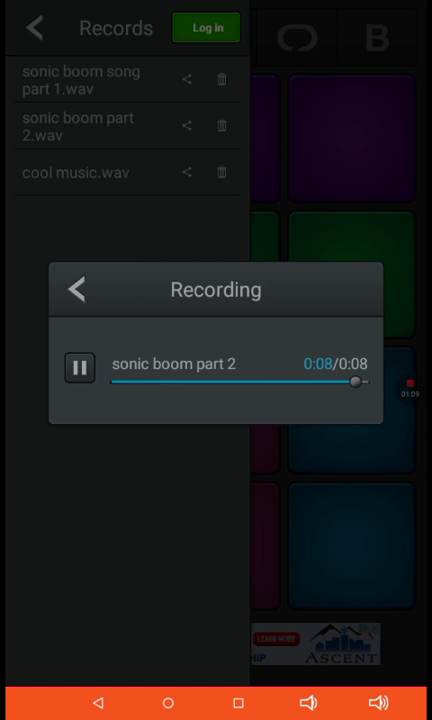
{"action": "key", "text": "Escape"}
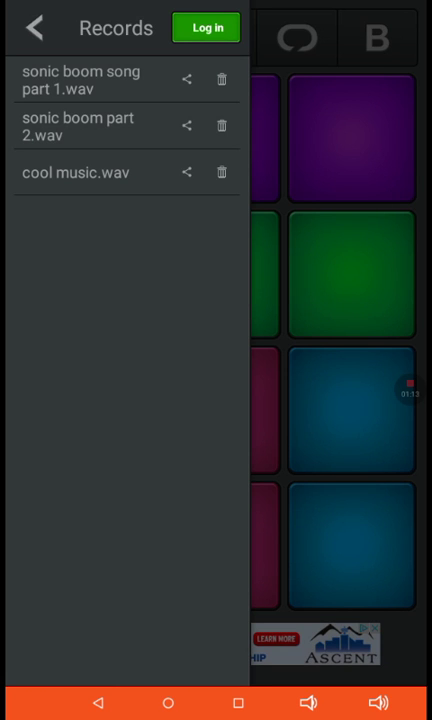
{"action": "left_click", "coordinate": [75, 172]}
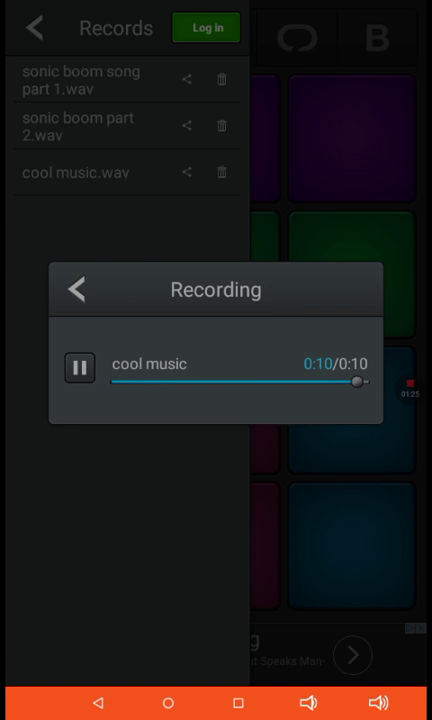
Step: Close the finished cool music player and the Records drawer to show the B-bank pads
{"action": "key", "text": "Escape"}
{"action": "left_click", "coordinate": [34, 27]}
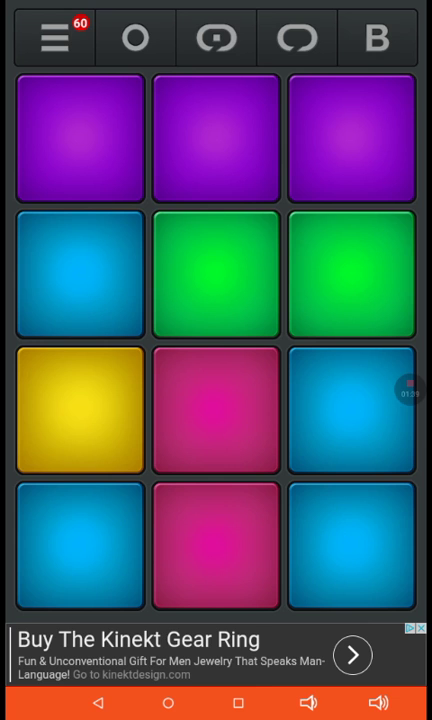
Step: Play the top-middle purple pad, lower the device volume, and play the pad again
{"action": "left_click", "coordinate": [216, 138]}
{"action": "left_click", "coordinate": [308, 702]}
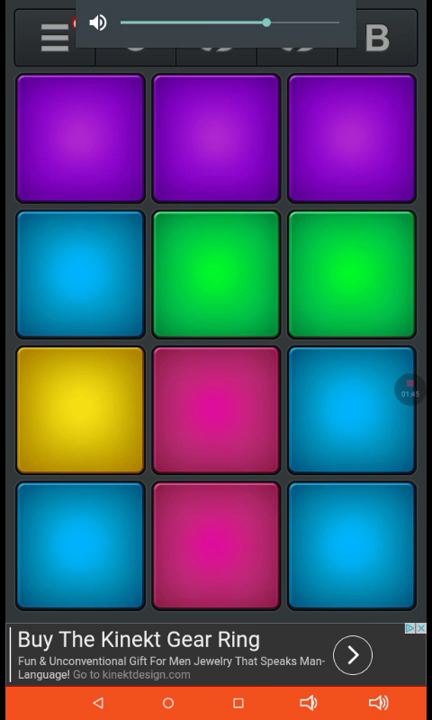
{"action": "left_click", "coordinate": [308, 702]}
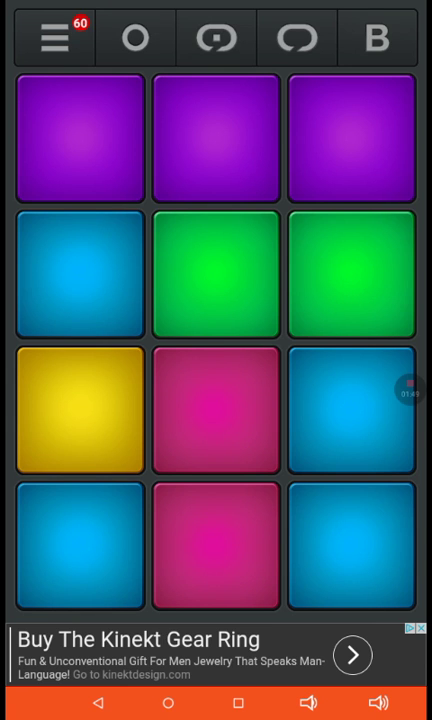
{"action": "left_click", "coordinate": [216, 137]}
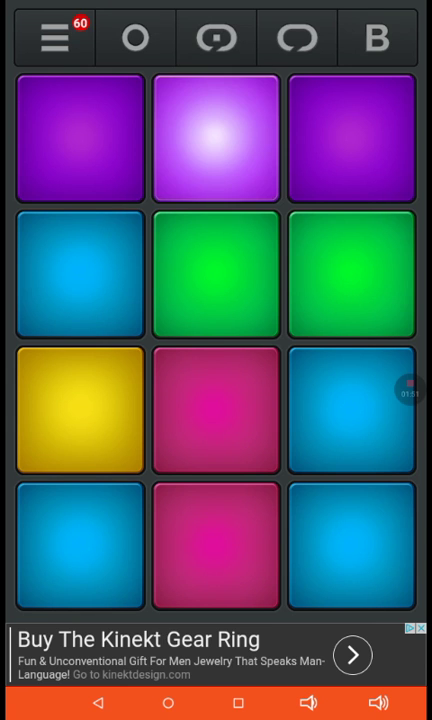
{"action": "key", "text": "XF86AudioRaiseVolume"}
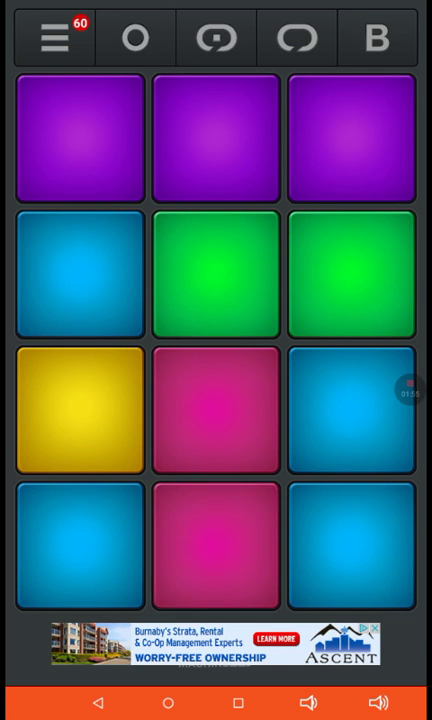
{"action": "left_click", "coordinate": [216, 545]}
{"action": "left_click", "coordinate": [216, 138]}
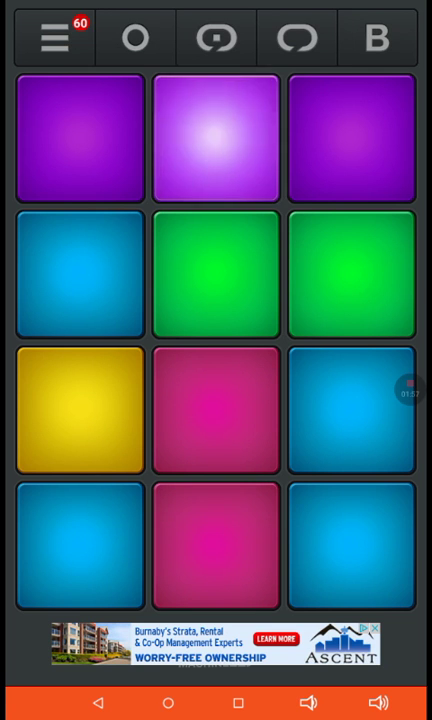
{"action": "left_click", "coordinate": [216, 138]}
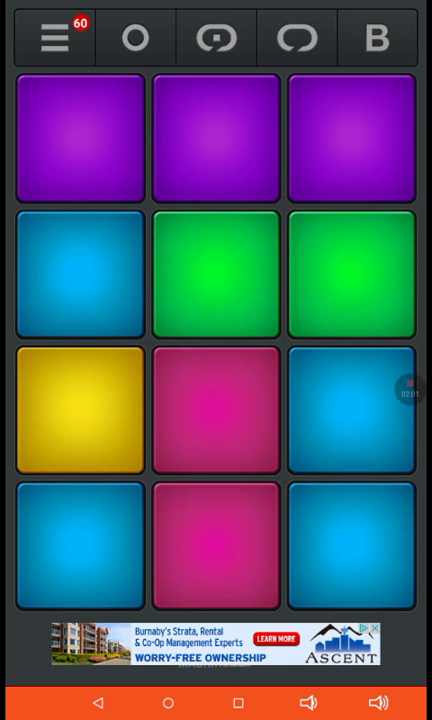
{"action": "left_click", "coordinate": [216, 545]}
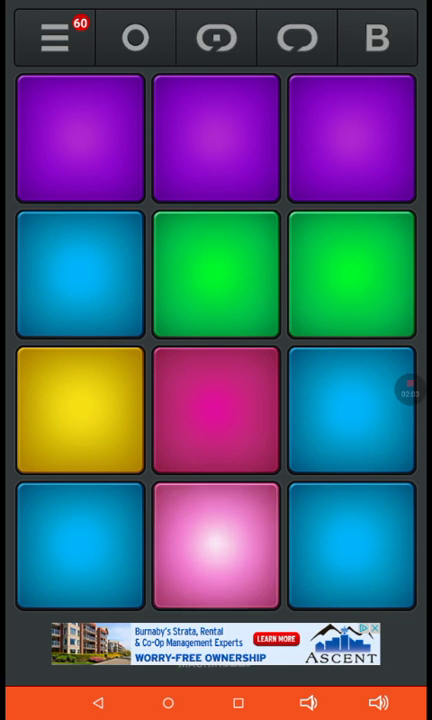
{"action": "left_click", "coordinate": [216, 138]}
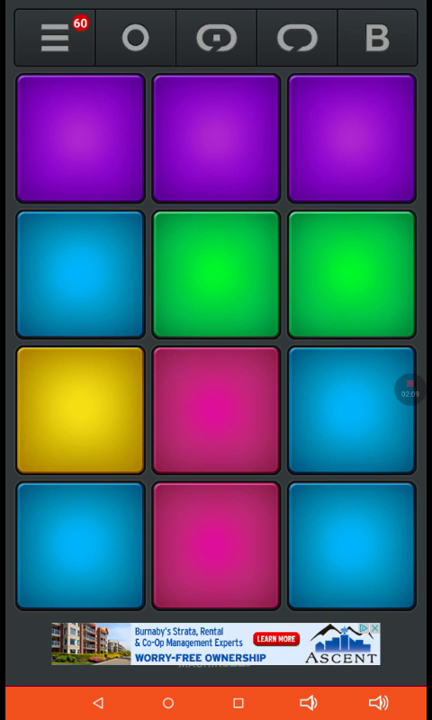
{"action": "left_click", "coordinate": [216, 545]}
{"action": "left_click", "coordinate": [216, 545]}
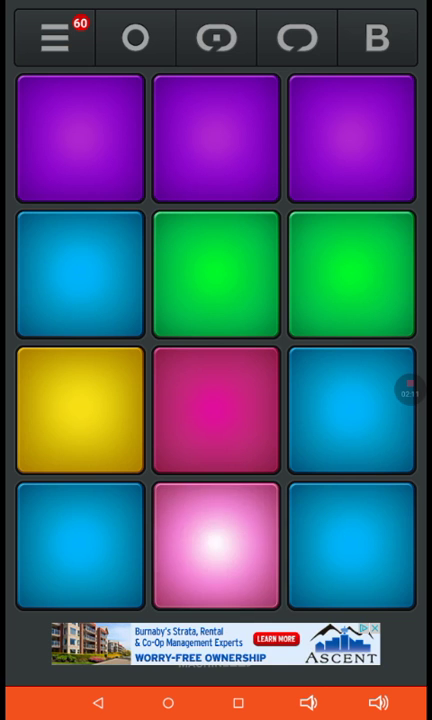
{"action": "left_click", "coordinate": [216, 545]}
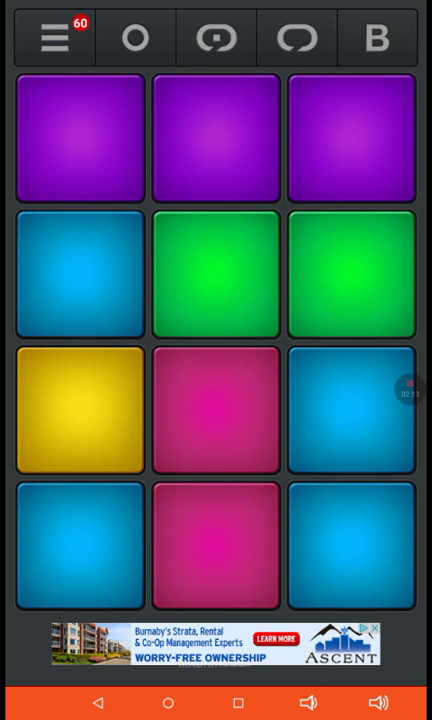
{"action": "left_click", "coordinate": [351, 545]}
{"action": "left_click", "coordinate": [216, 408]}
{"action": "left_click", "coordinate": [351, 138]}
{"action": "left_click", "coordinate": [351, 138]}
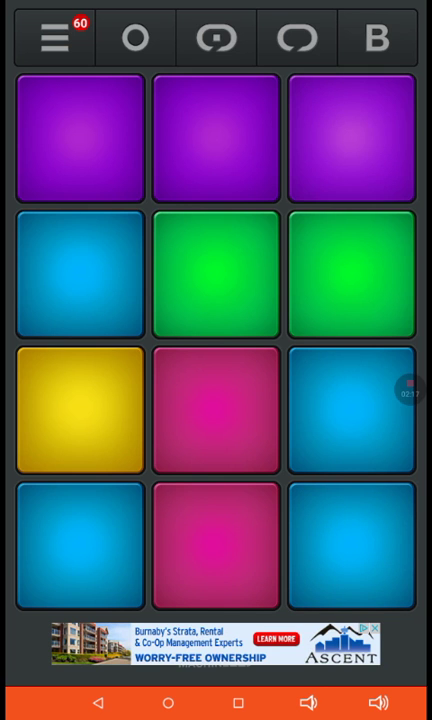
{"action": "left_click", "coordinate": [351, 545]}
{"action": "left_click", "coordinate": [351, 545]}
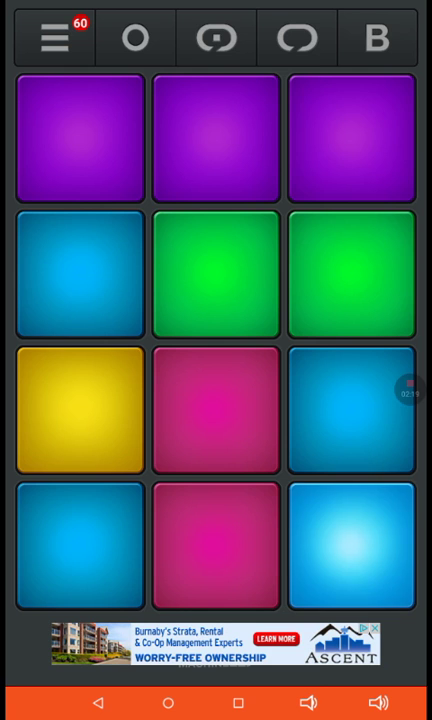
{"action": "left_click", "coordinate": [351, 138]}
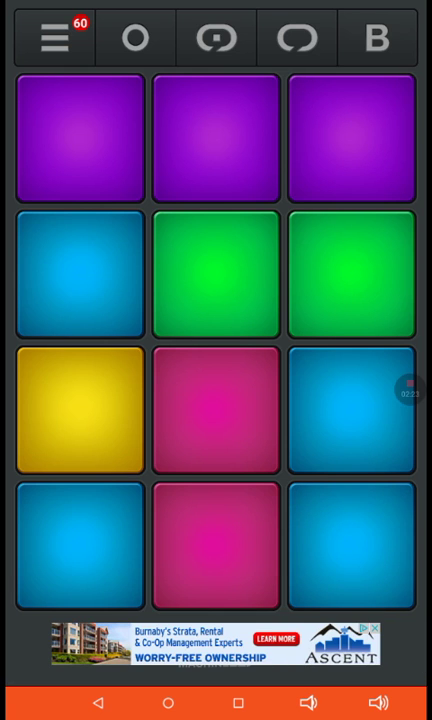
{"action": "left_click", "coordinate": [351, 545]}
{"action": "left_click", "coordinate": [351, 138]}
{"action": "left_click", "coordinate": [351, 138]}
{"action": "left_click", "coordinate": [217, 545]}
{"action": "left_click", "coordinate": [217, 545]}
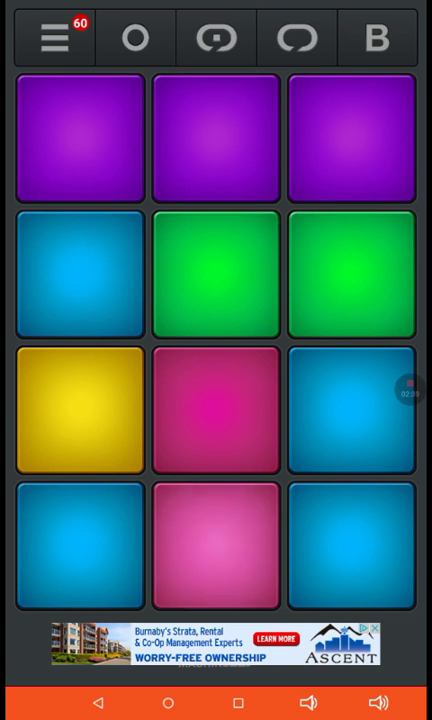
{"action": "left_click", "coordinate": [217, 545]}
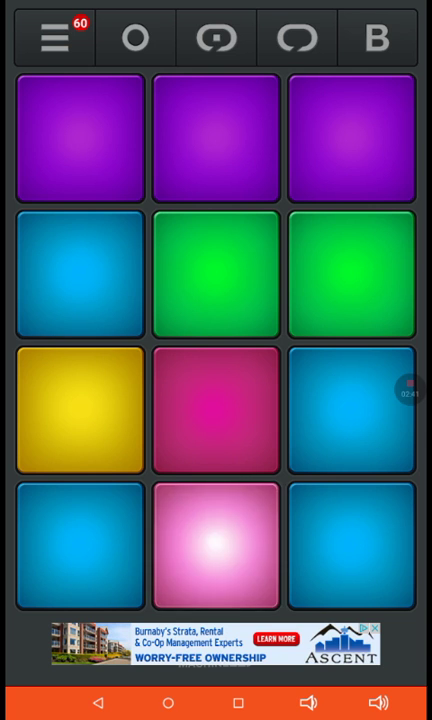
{"action": "left_click", "coordinate": [81, 545]}
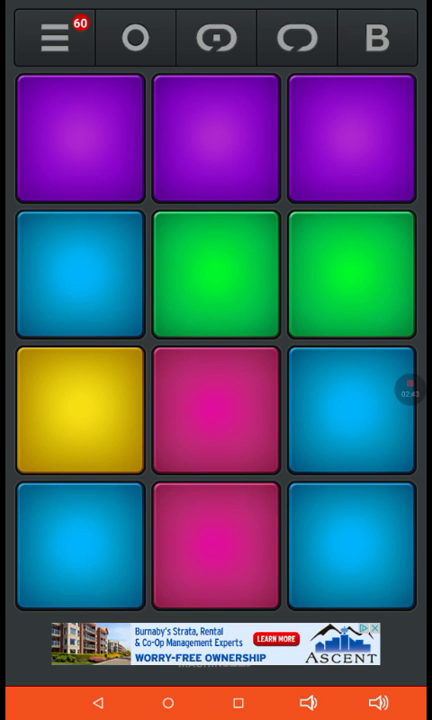
{"action": "left_click", "coordinate": [81, 545]}
{"action": "left_click", "coordinate": [217, 545]}
{"action": "left_click", "coordinate": [217, 545]}
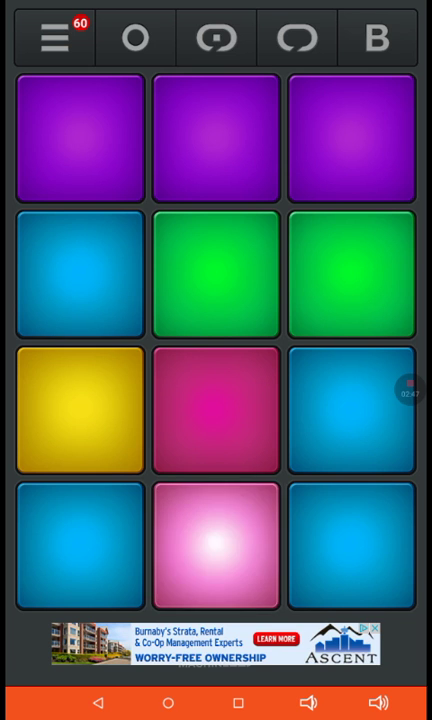
{"action": "left_click", "coordinate": [81, 545]}
{"action": "left_click", "coordinate": [81, 545]}
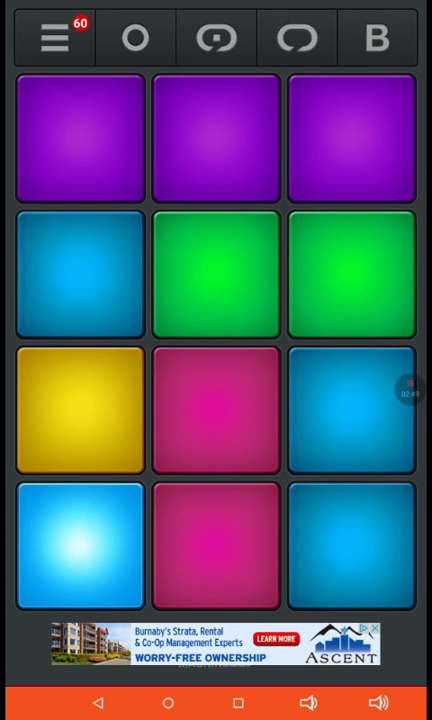